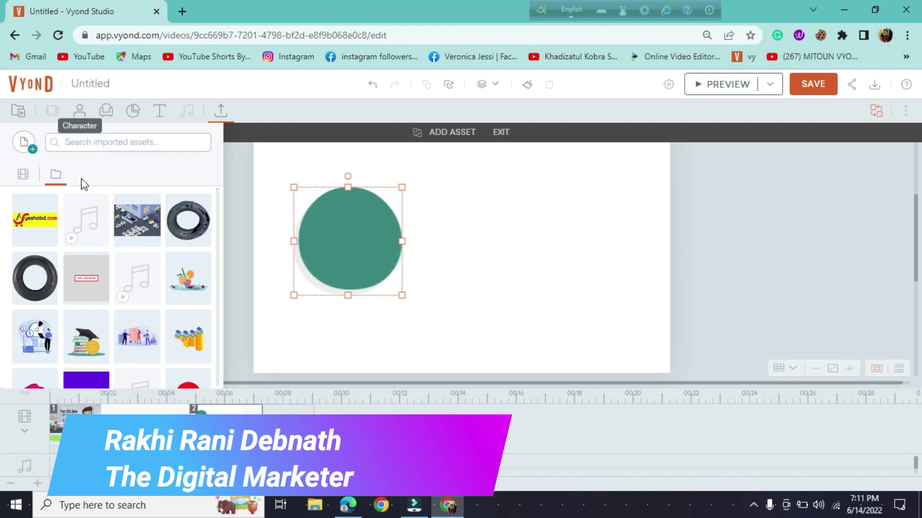
Fill the green circle's mask with the village landscape image from the imported assets.
scroll(113, 267, "down", 3)
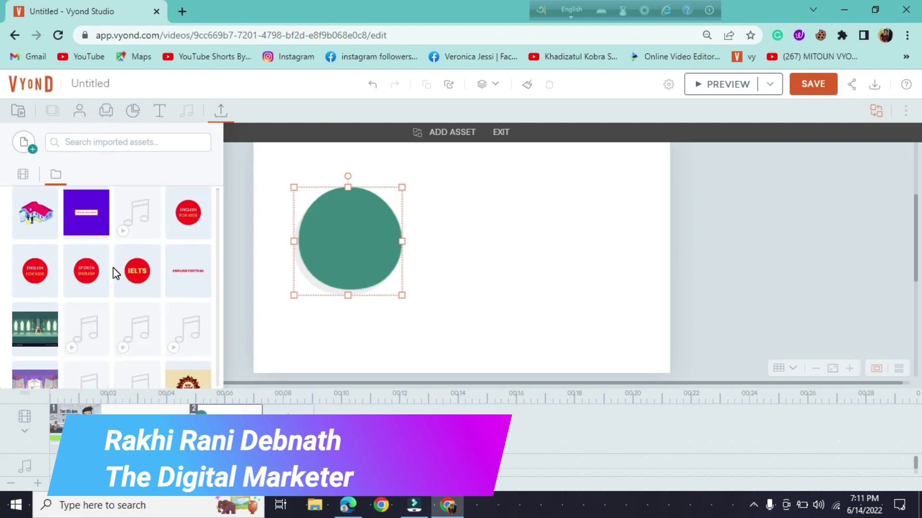
scroll(114, 267, "up", 5)
scroll(185, 214, "down", 3)
scroll(185, 215, "down", 10)
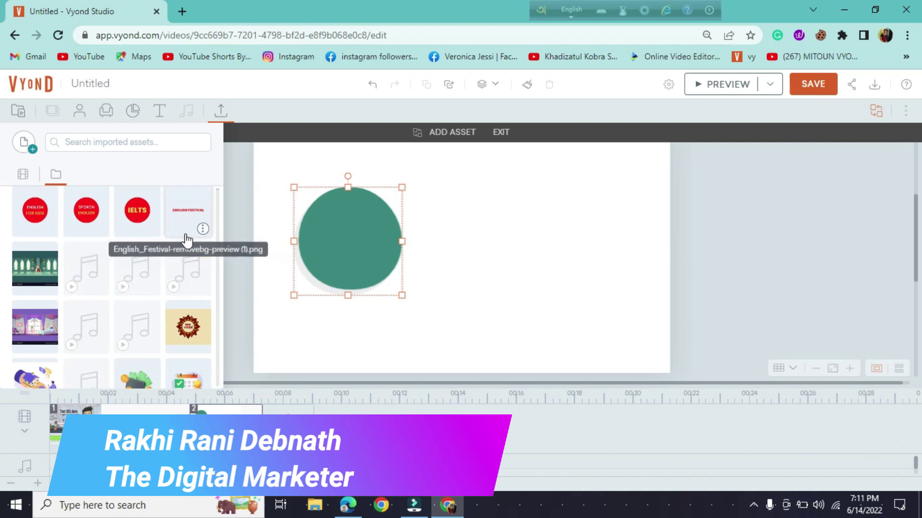
scroll(187, 242, "down", 5)
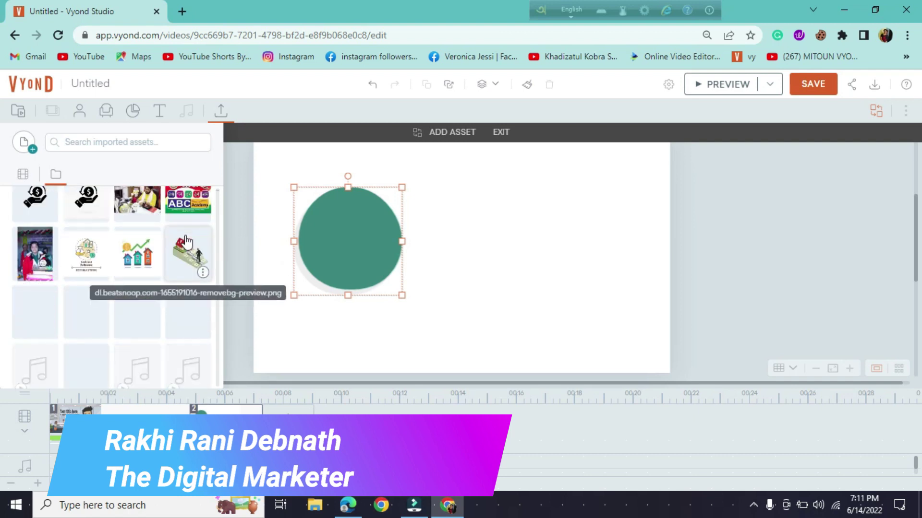
left_click(187, 252)
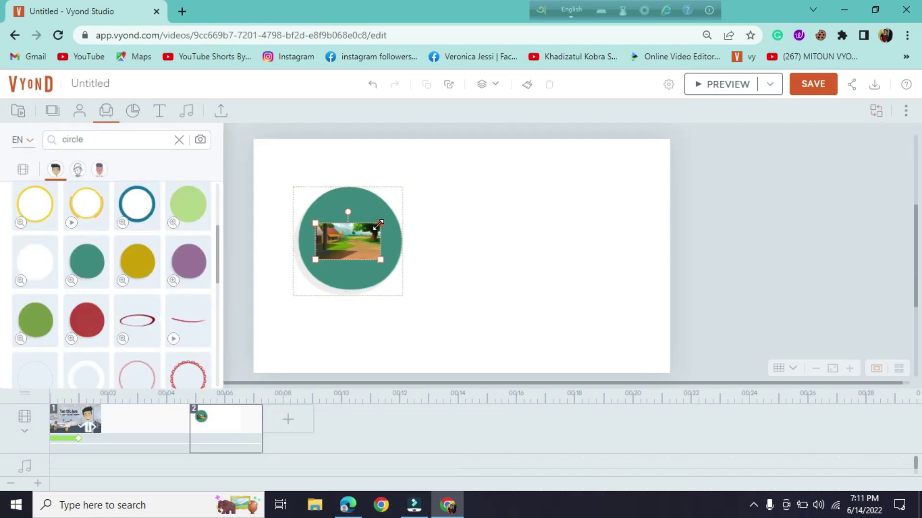
Enlarge the village image until it covers the whole circle, shift it to frame the hut, and finish the mask.
left_click_drag(379, 223, 448, 185)
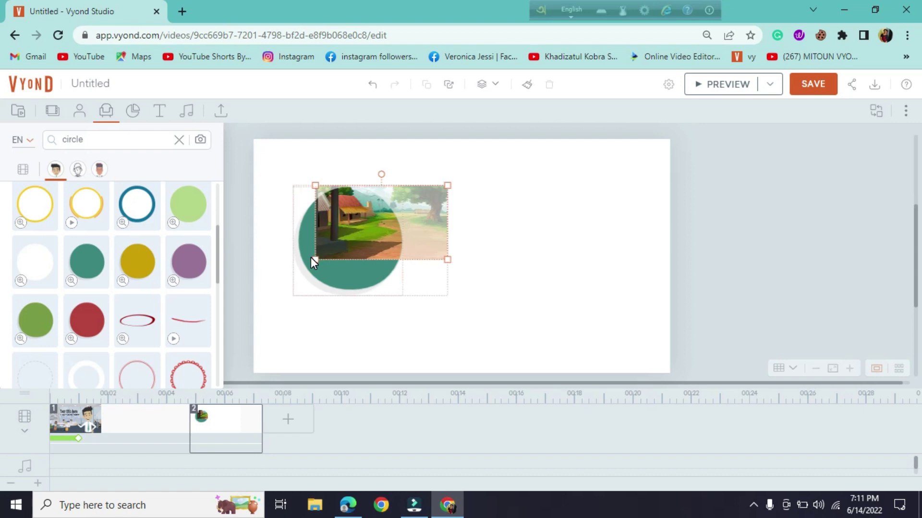
left_click_drag(315, 260, 269, 319)
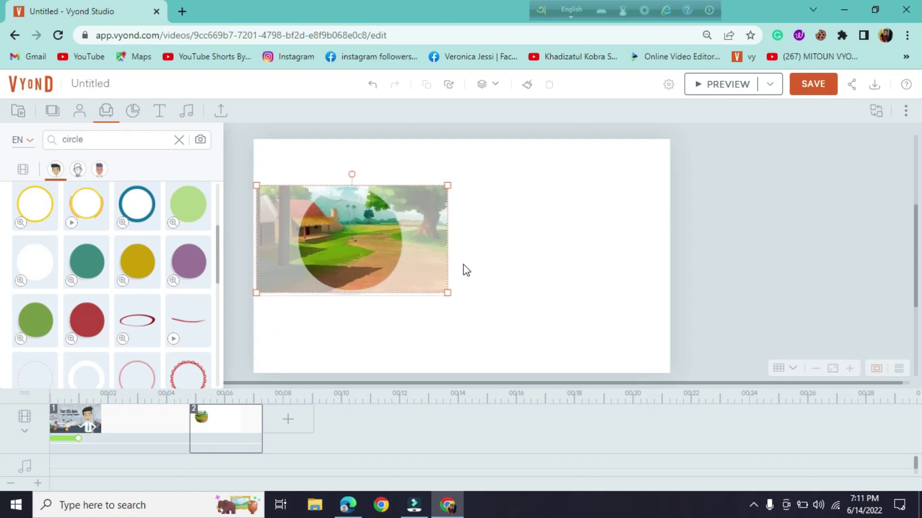
left_click_drag(353, 253, 383, 253)
left_click(583, 224)
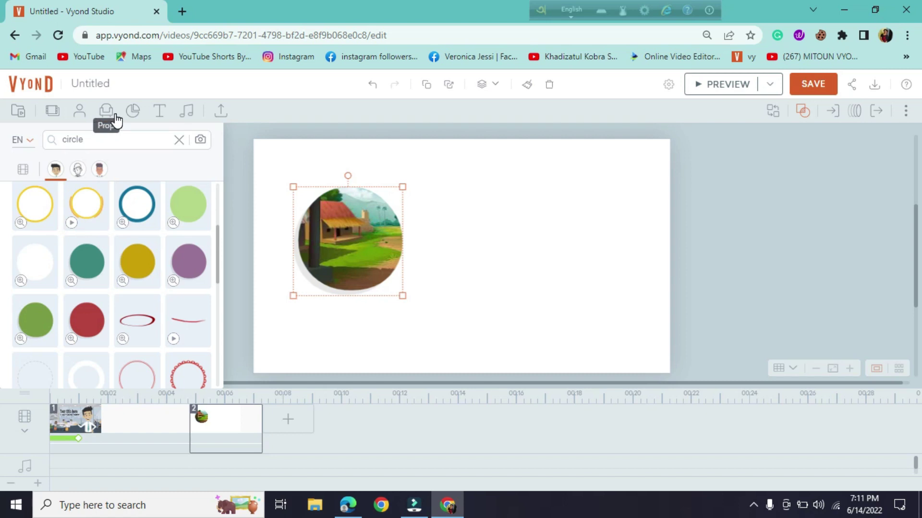
Search the props for "screen" and place an enlarged dark-framed flat screen beside the masked circle.
left_click(180, 141)
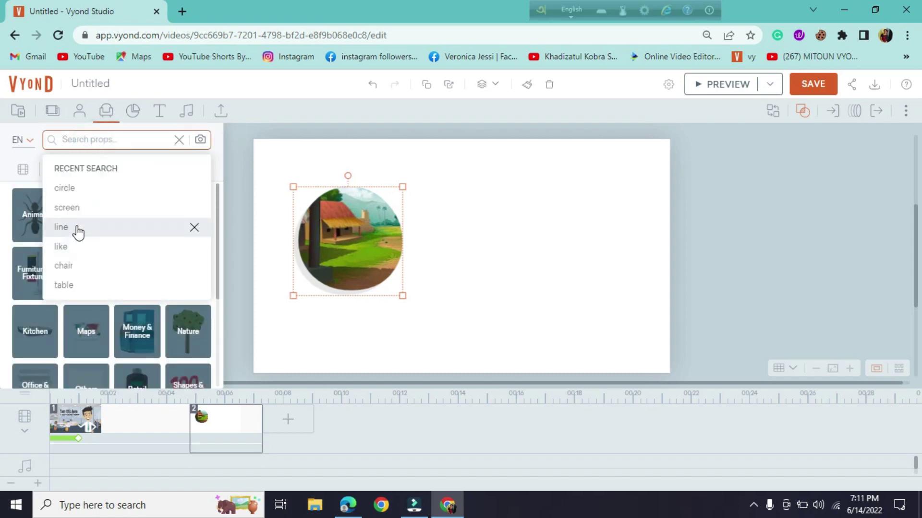
left_click(77, 209)
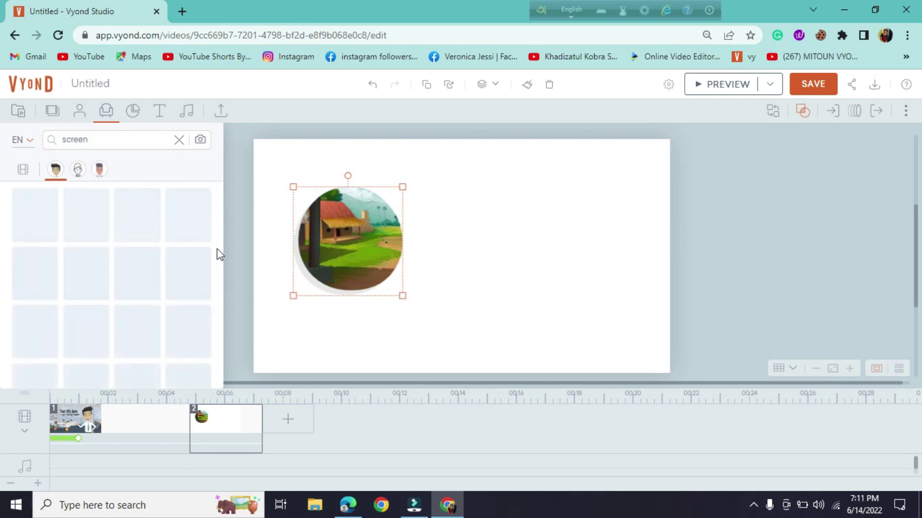
scroll(120, 288, "down", 5)
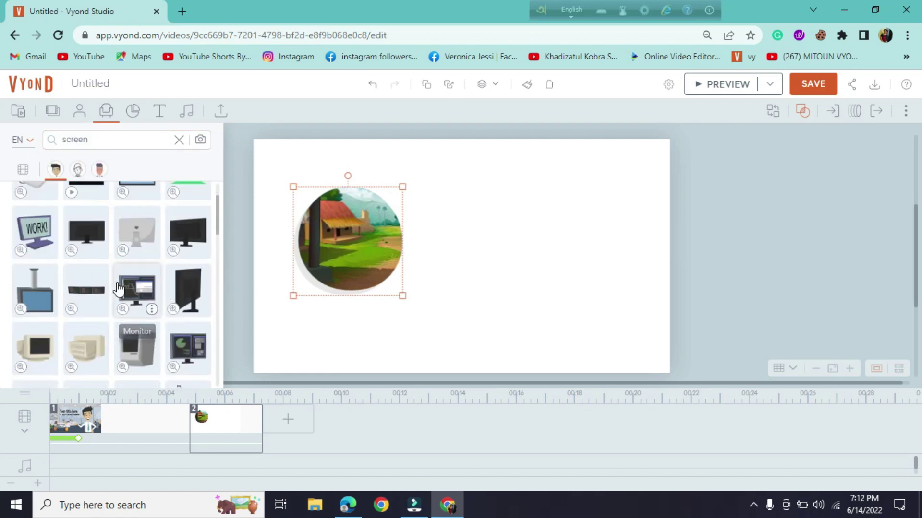
scroll(119, 288, "down", 2)
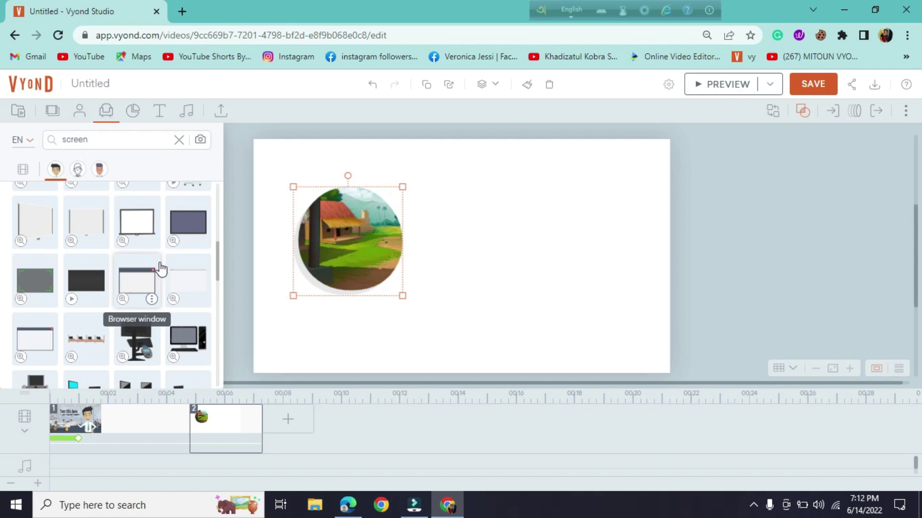
left_click(188, 234)
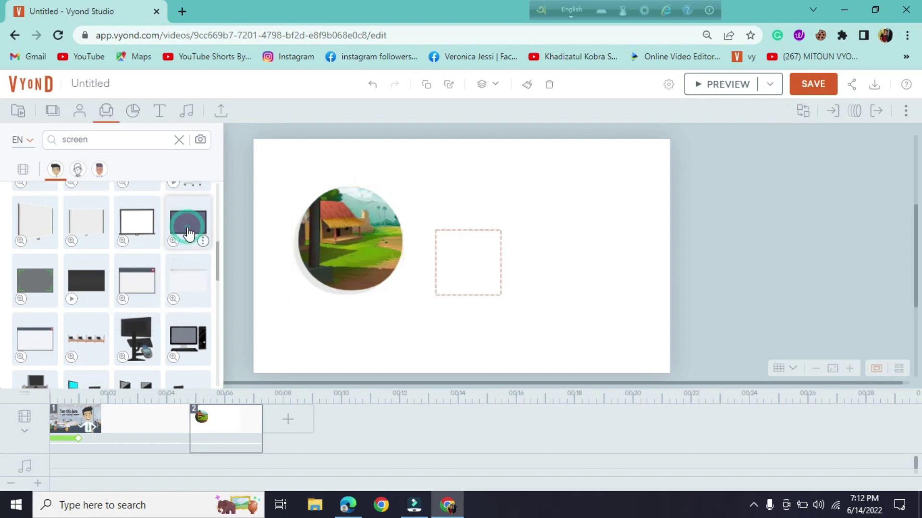
left_click_drag(593, 181, 542, 203)
left_click(444, 278)
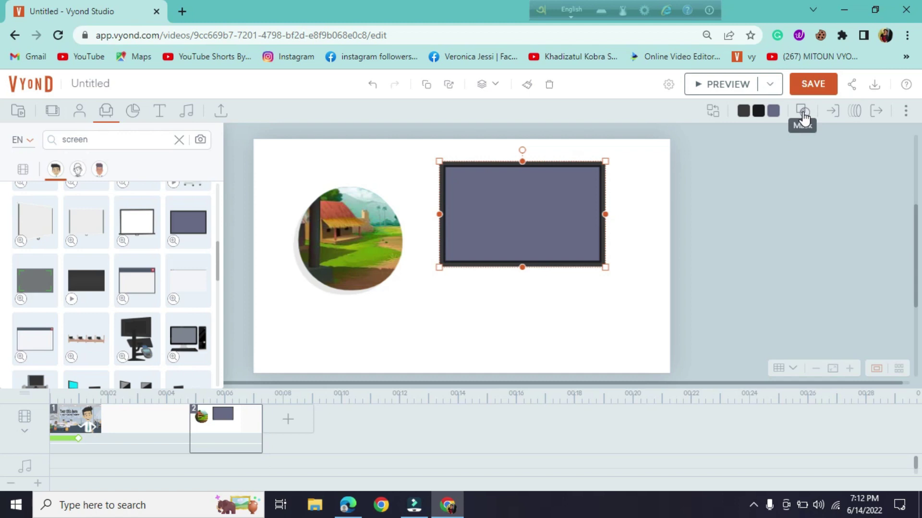
Add the custom girl character in the red dress as the flat screen's mask asset.
left_click(803, 113)
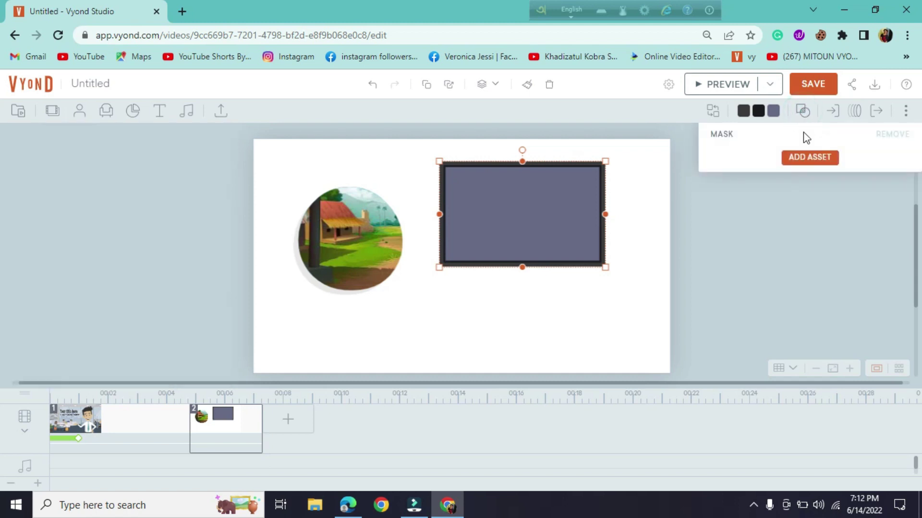
left_click(808, 157)
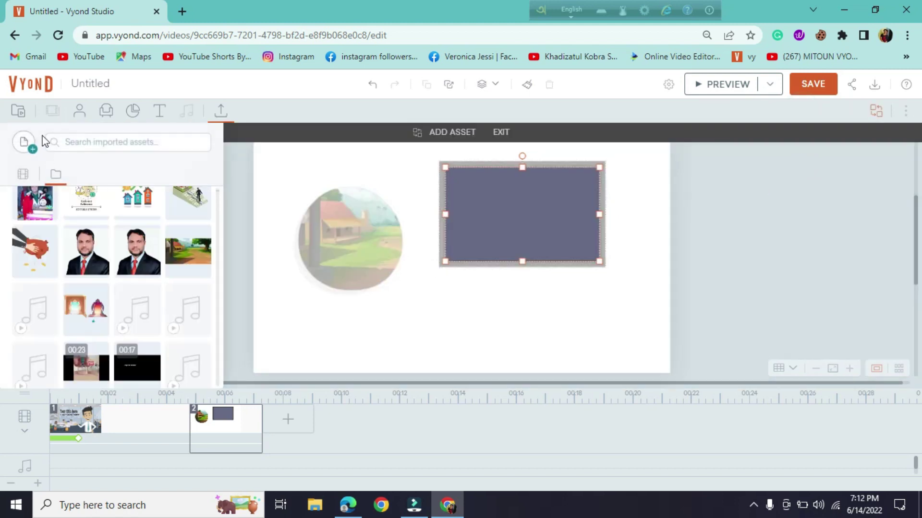
left_click(80, 112)
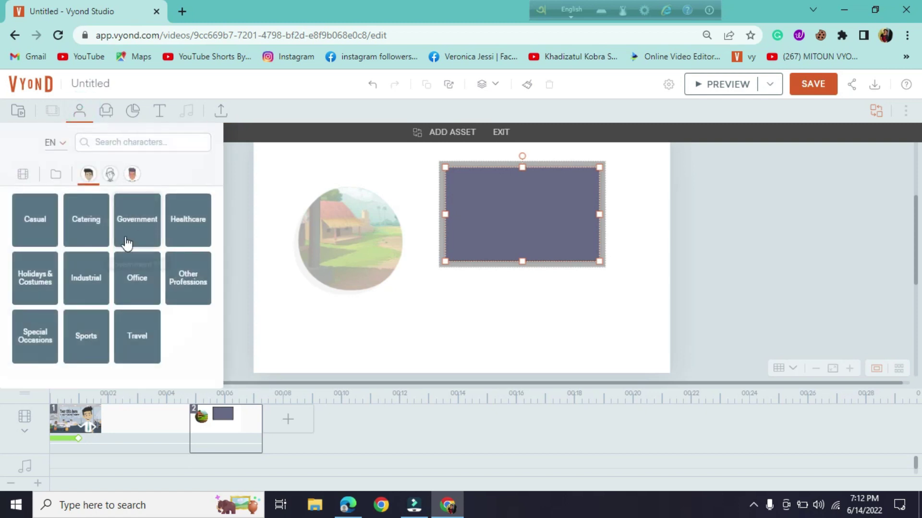
left_click(55, 173)
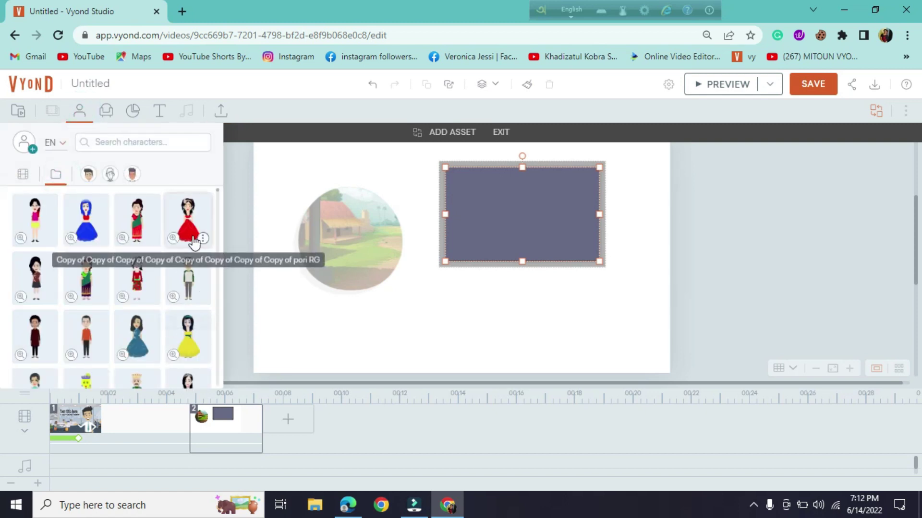
left_click(188, 234)
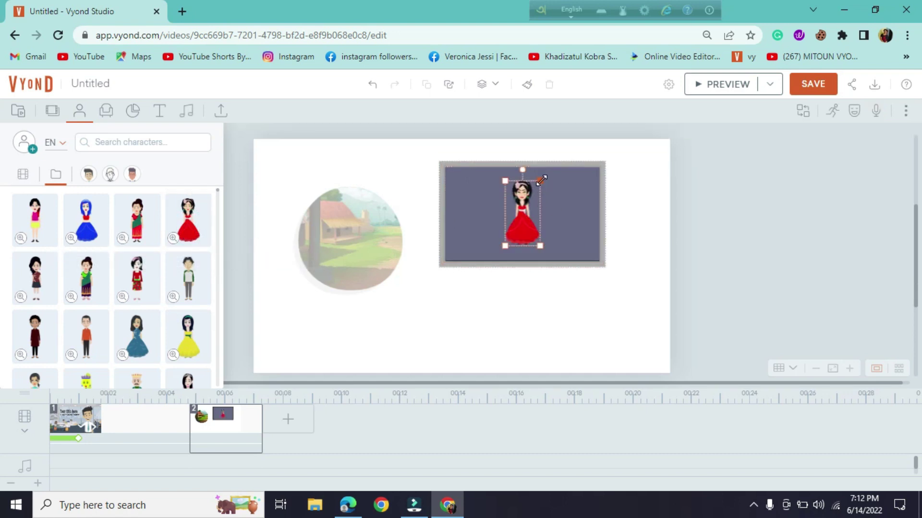
Enlarge the masked girl character and reposition the screen frame around her upper body, then finish the mask.
left_click_drag(543, 180, 553, 165)
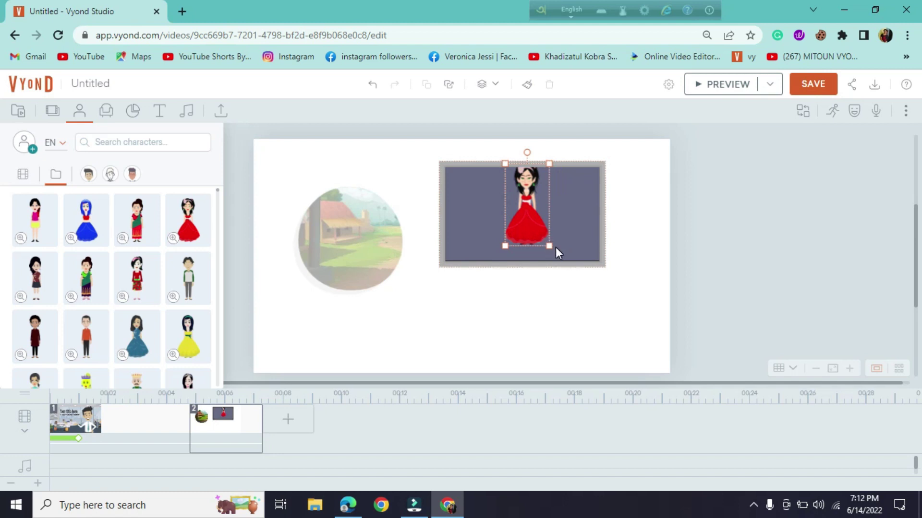
left_click_drag(549, 245, 591, 293)
left_click(537, 231)
left_click_drag(536, 230, 529, 244)
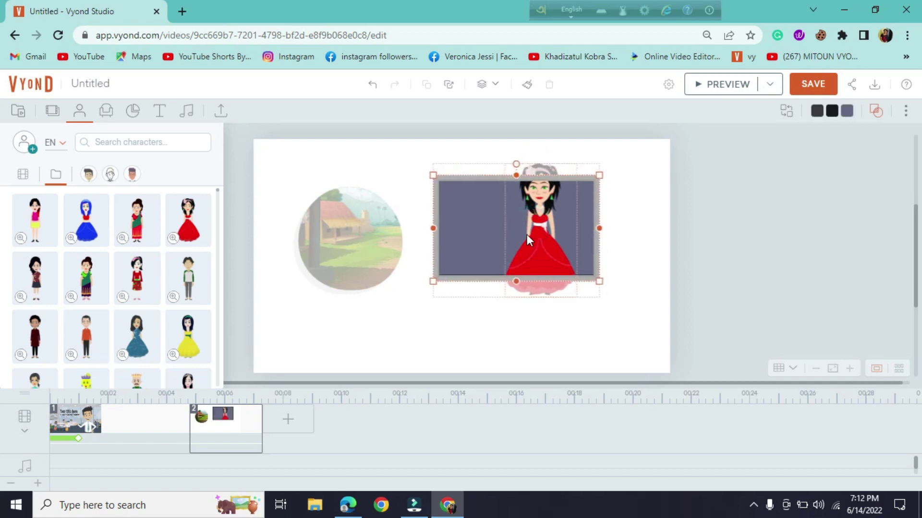
left_click_drag(567, 177, 588, 153)
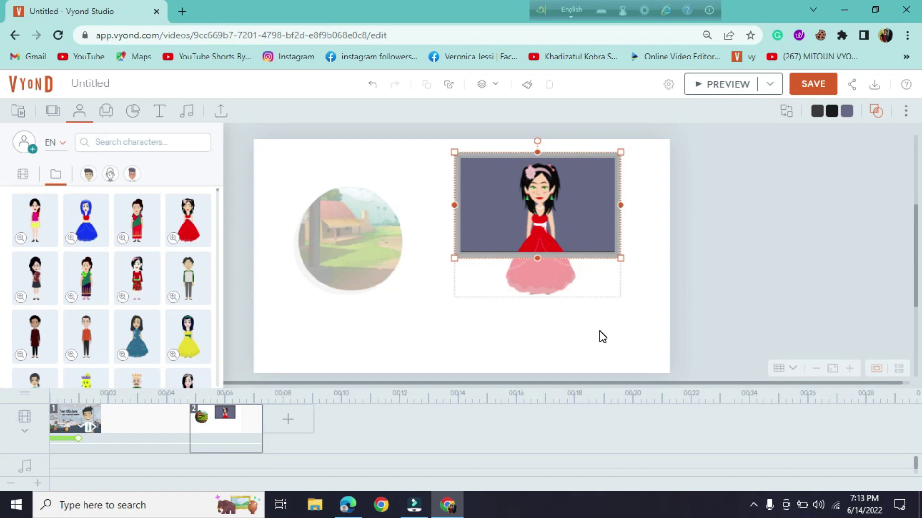
left_click(646, 240)
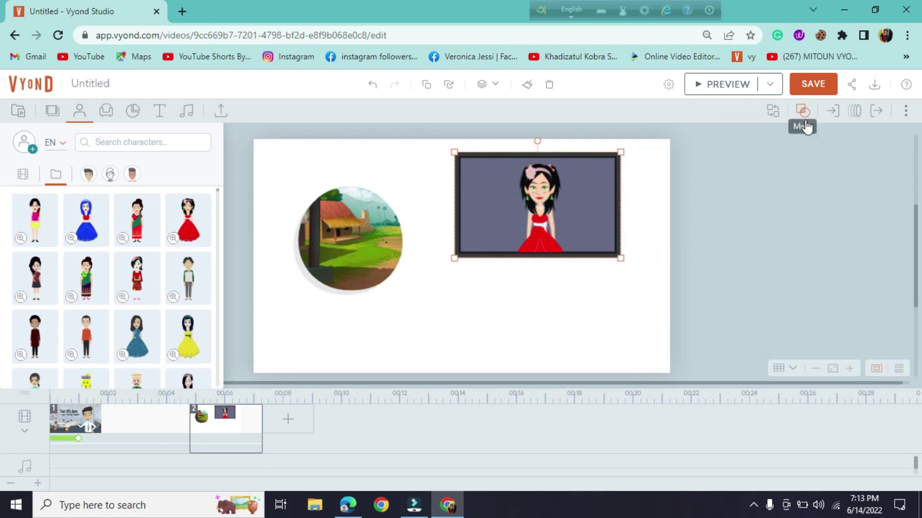
Search the actions for "hi", apply a waving action to the masked girl character, and preview the scene.
double_click(544, 202)
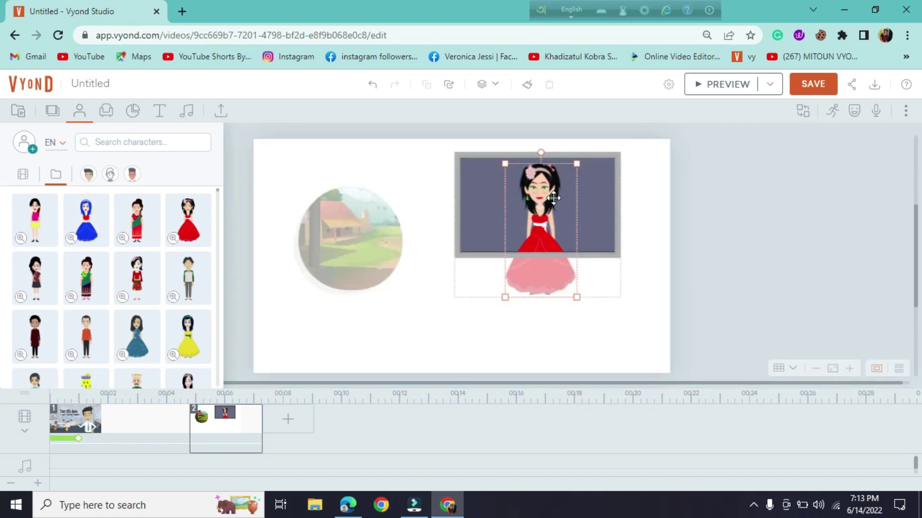
left_click(834, 115)
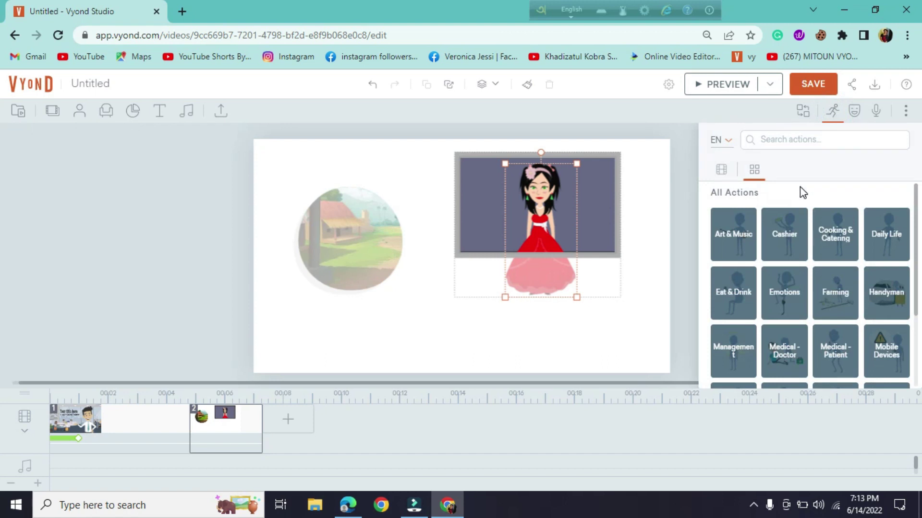
left_click(790, 140)
type("hi")
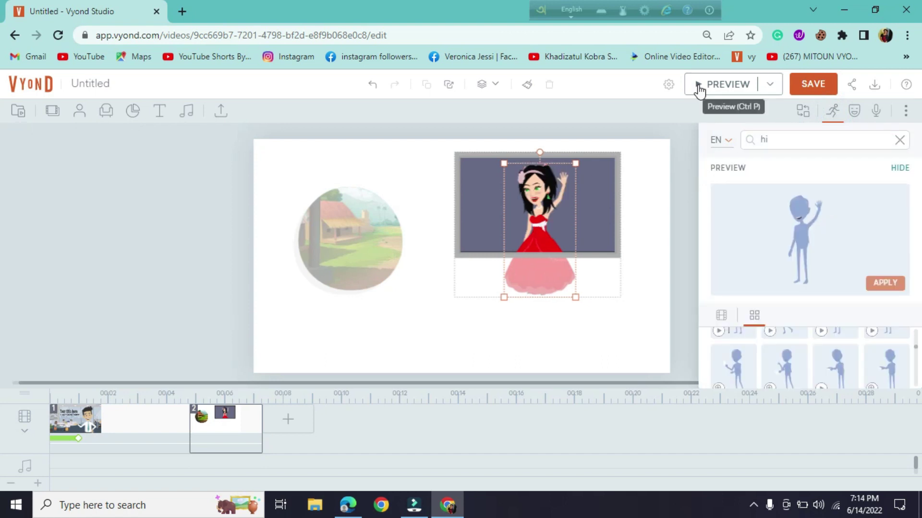
left_click(699, 89)
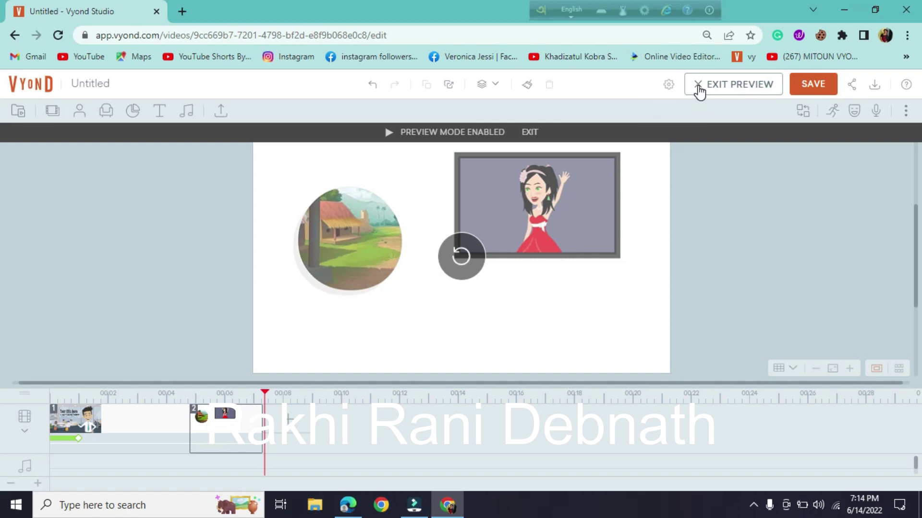
left_click(699, 90)
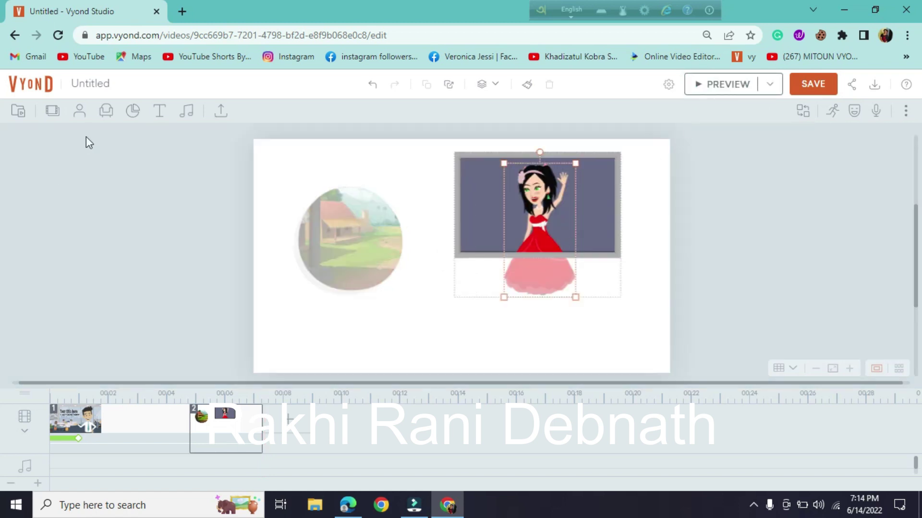
Add the black smartphone prop from the "screen" results and place it between the circle and the flat screen.
left_click(103, 114)
scroll(143, 290, "down", 5)
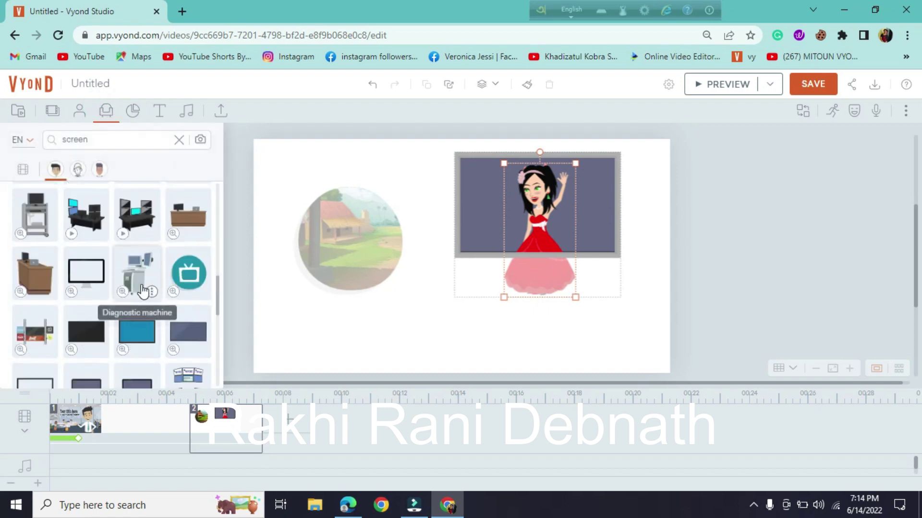
scroll(142, 290, "down", 3)
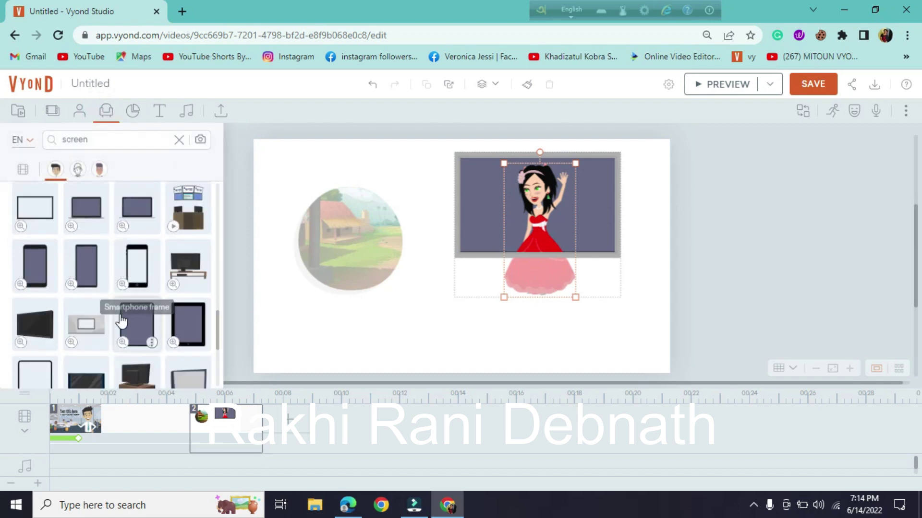
left_click(44, 280)
left_click_drag(451, 314, 417, 323)
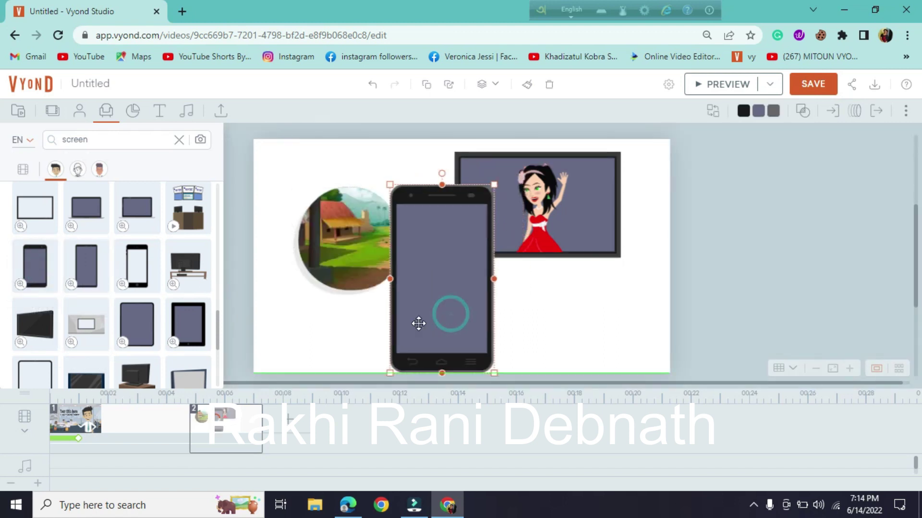
Spread out the scene: flat screen in the upper-right corner, circle in the upper-left, and smartphone slightly higher between them.
left_click_drag(557, 222, 607, 210)
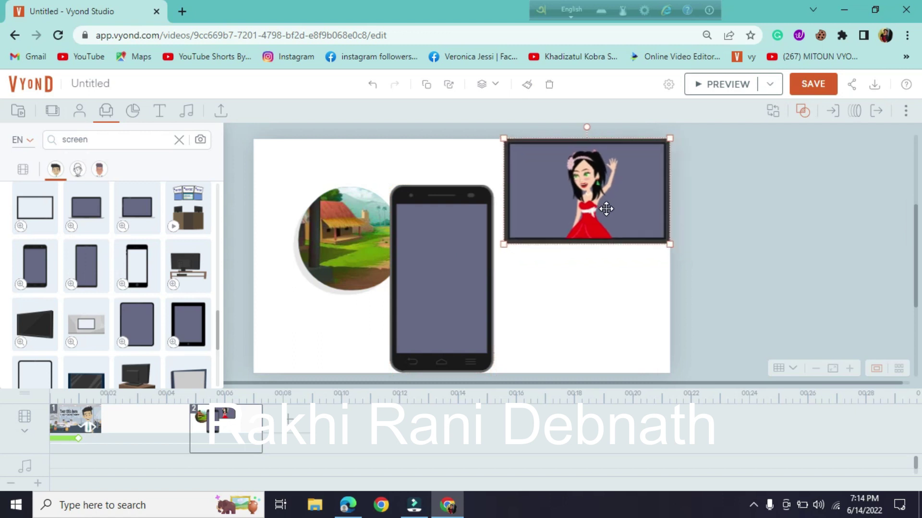
left_click_drag(345, 264, 308, 226)
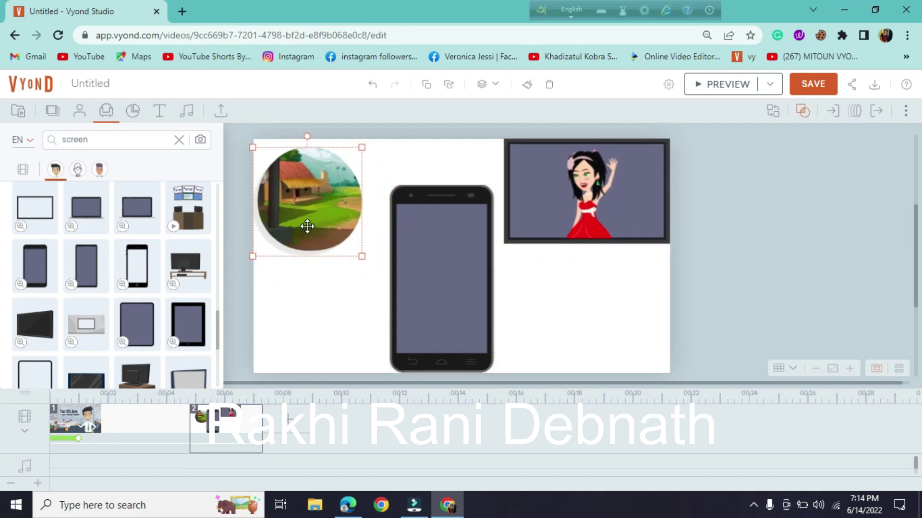
left_click_drag(426, 281, 422, 261)
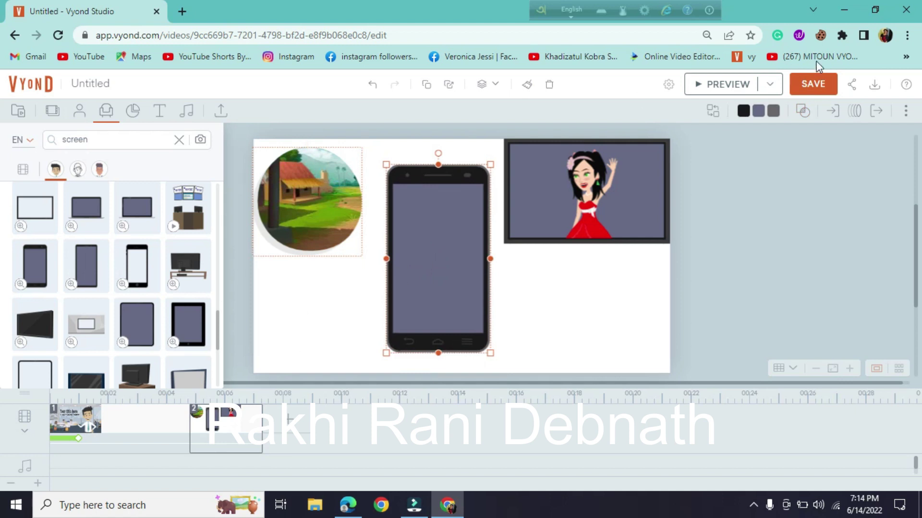
Mask the girl character in the yellow dress into the smartphone screen and enlarge the figure to nearly fill the screen's height.
left_click(797, 113)
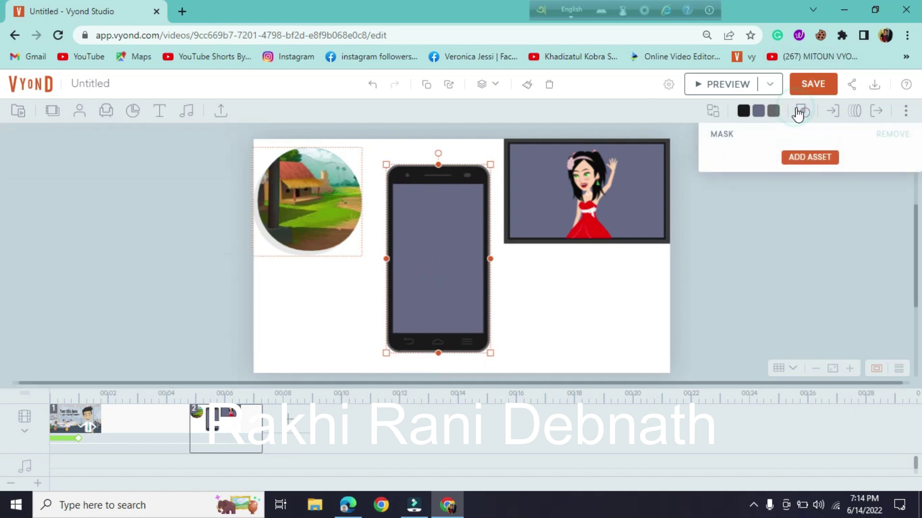
left_click(798, 154)
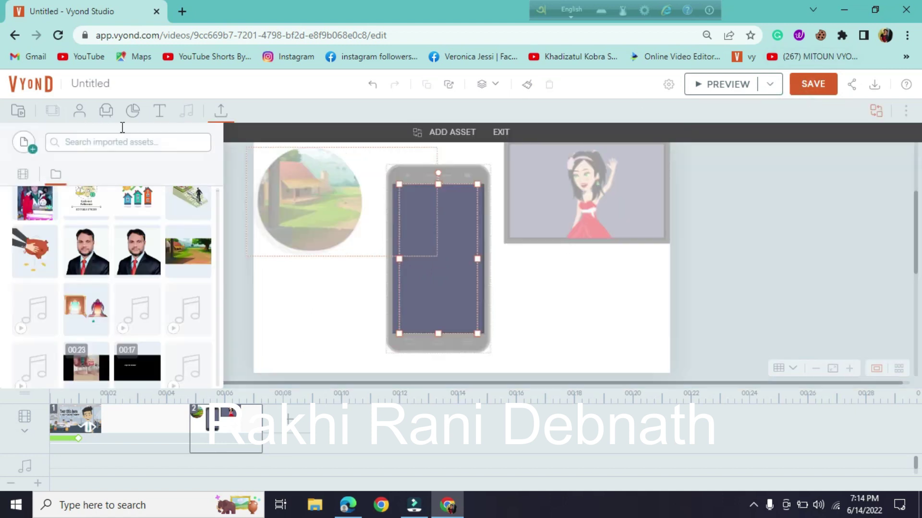
left_click(80, 111)
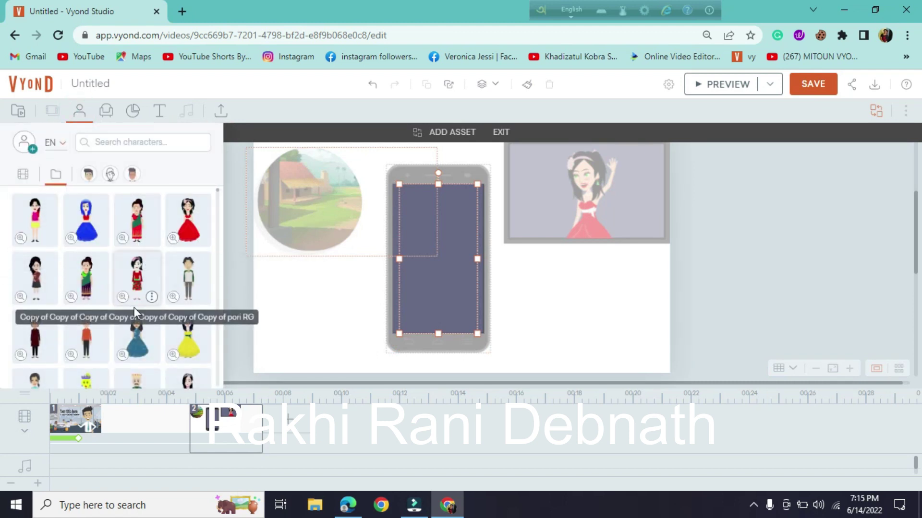
left_click(188, 341)
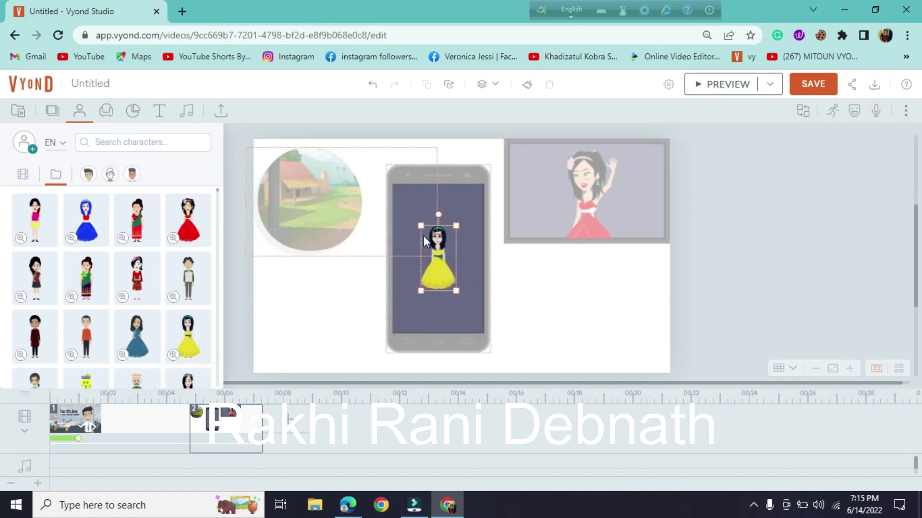
left_click_drag(456, 225, 470, 199)
left_click_drag(422, 290, 407, 330)
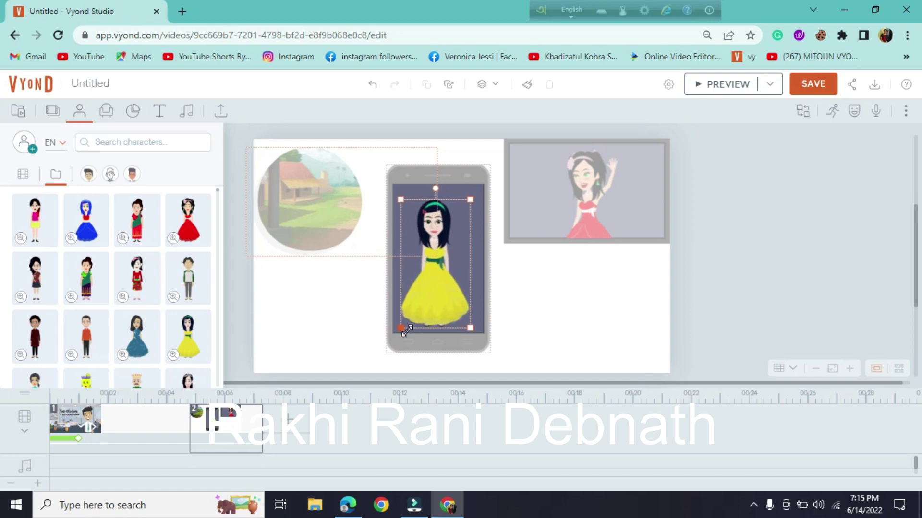
Search the actions for "dance", apply the second result to the girl in the smartphone, and preview the scene.
left_click(832, 111)
left_click(825, 144)
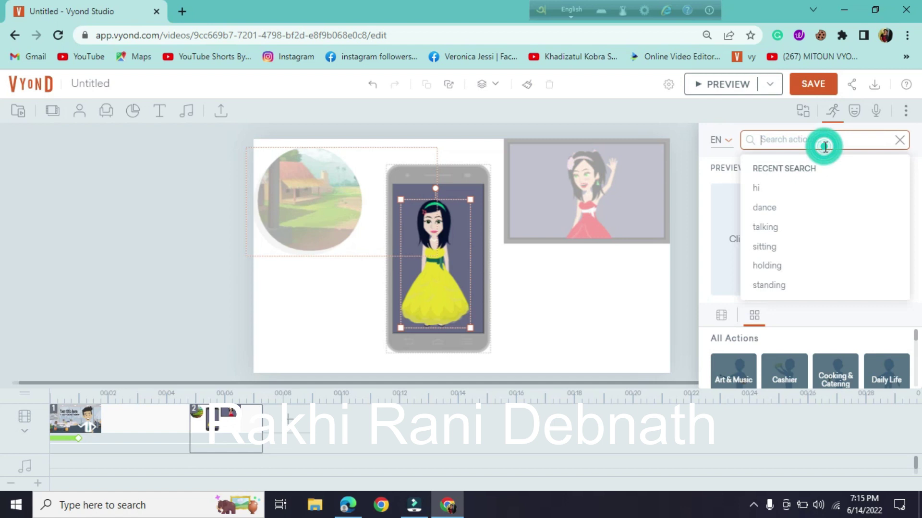
left_click(776, 211)
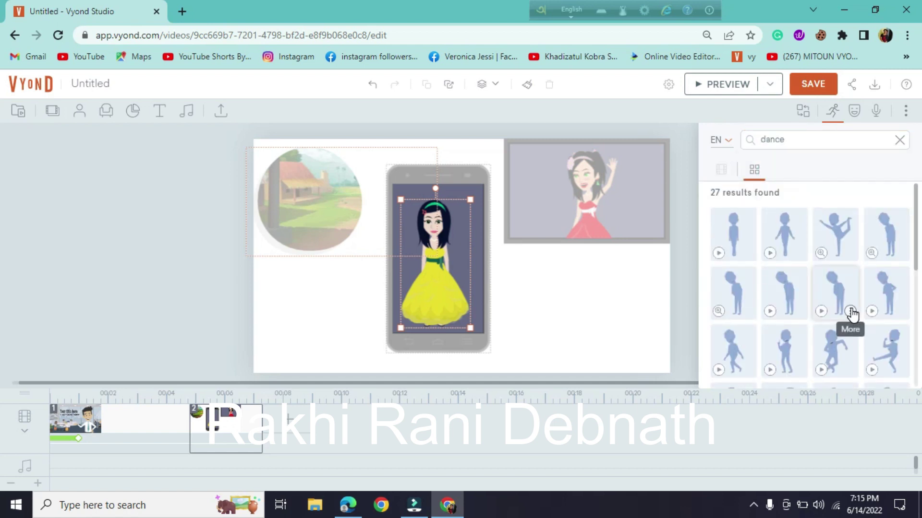
left_click(770, 253)
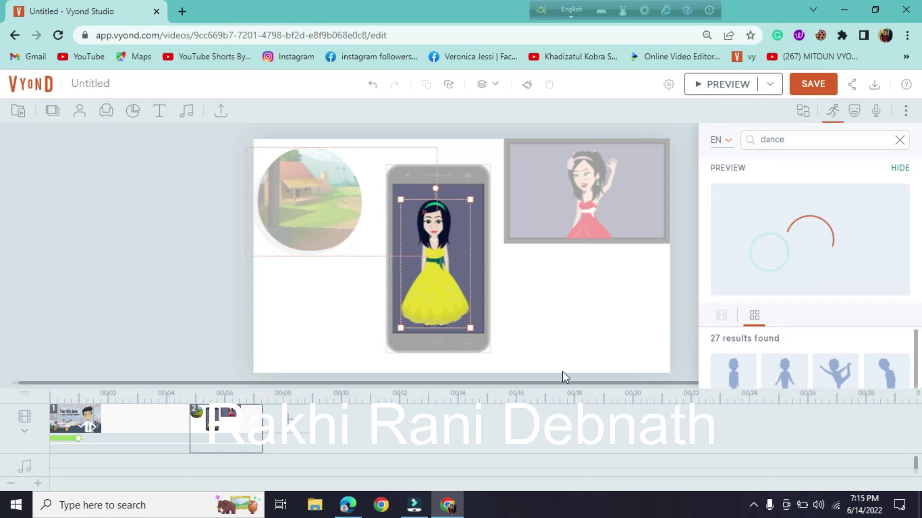
left_click(894, 284)
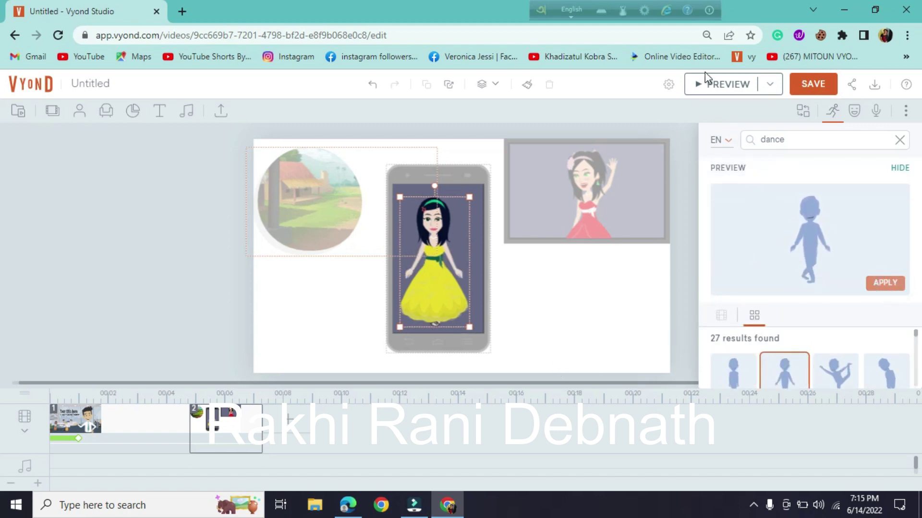
left_click(699, 89)
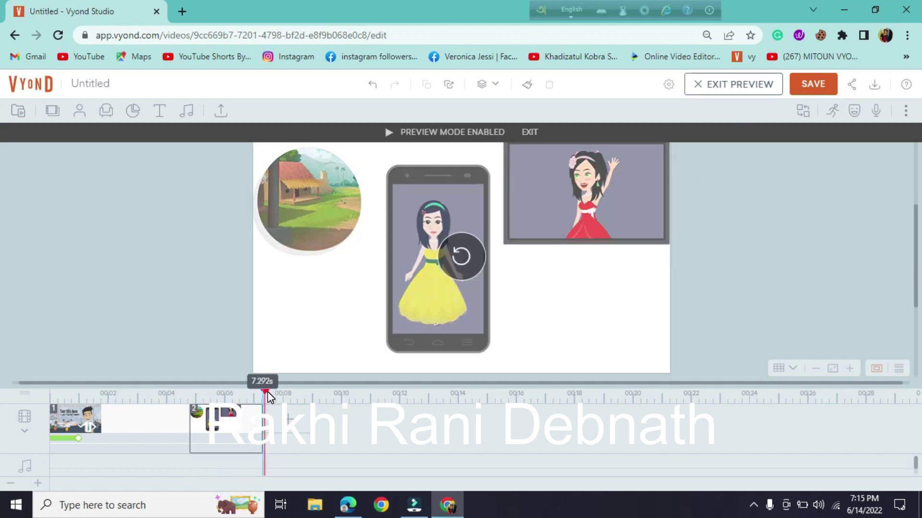
Extend the second scene on the timeline to end at about the 12-second mark.
left_click(262, 428)
left_click_drag(262, 429, 424, 435)
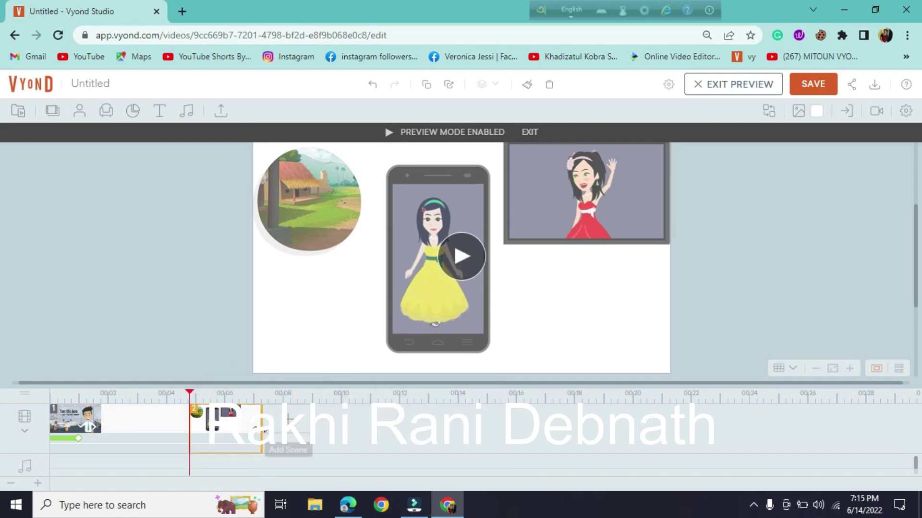
left_click_drag(266, 431, 265, 431)
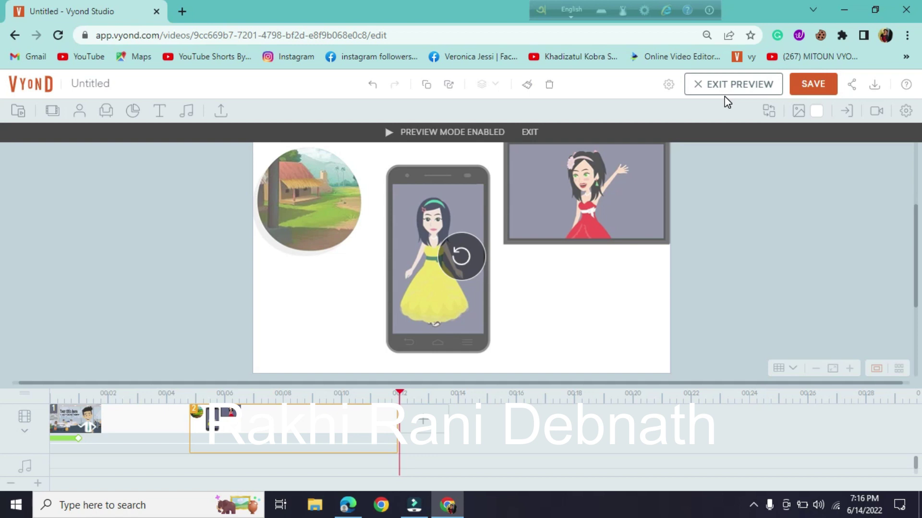